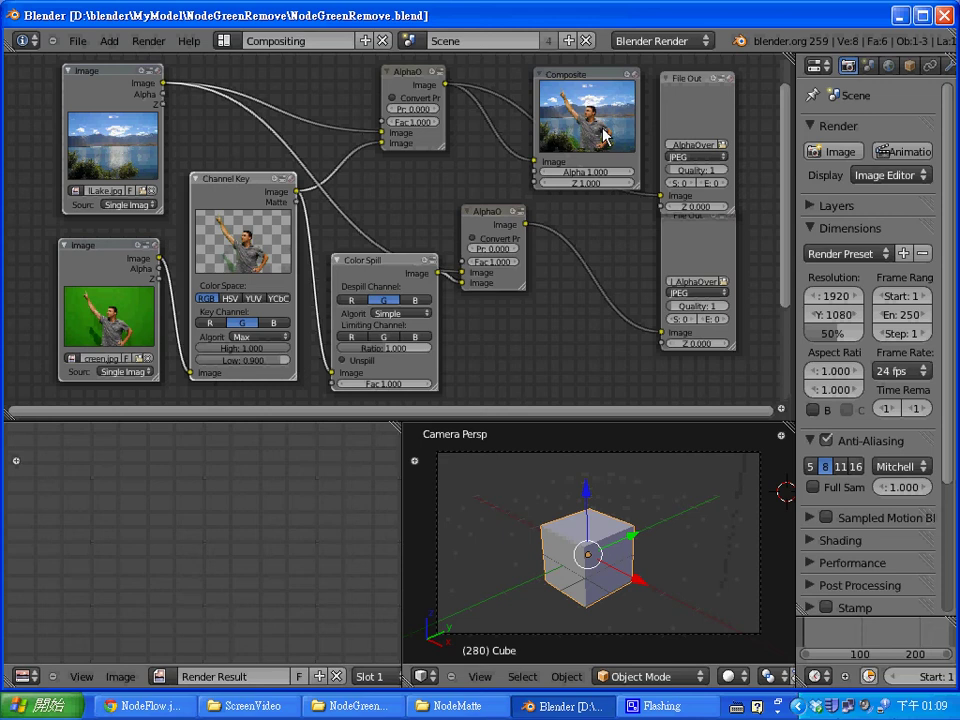
# - Render the current frame (F12) so the despilled, keyed man appears over the lake photo
pyautogui.press('F12')
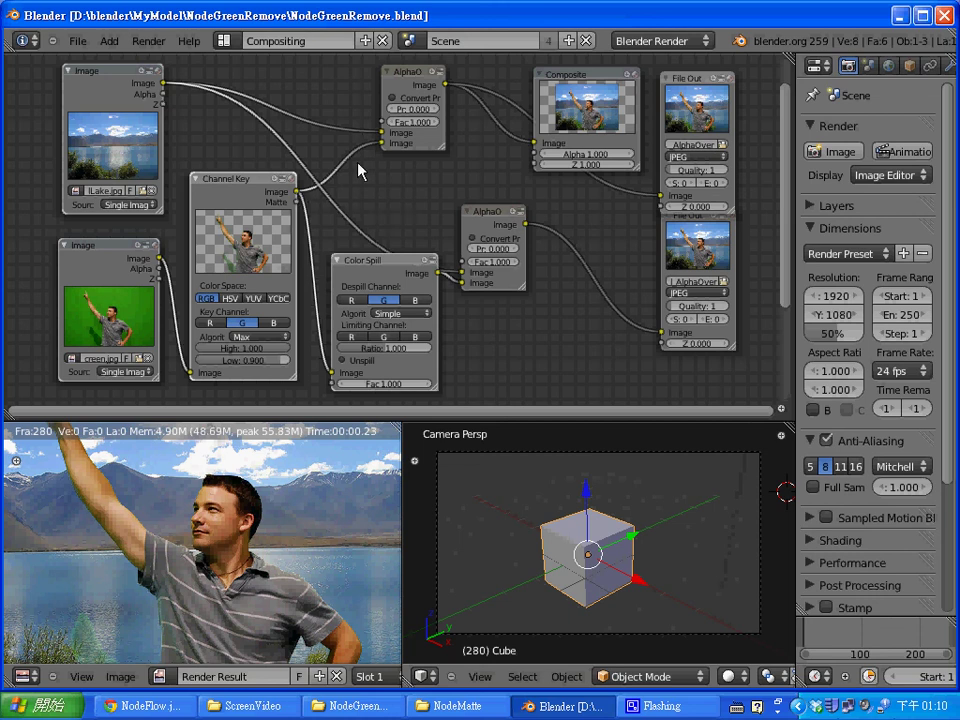
# - Nudge the upper AlphaOver node slightly left, then select the Composite node
pyautogui.click(447, 158)
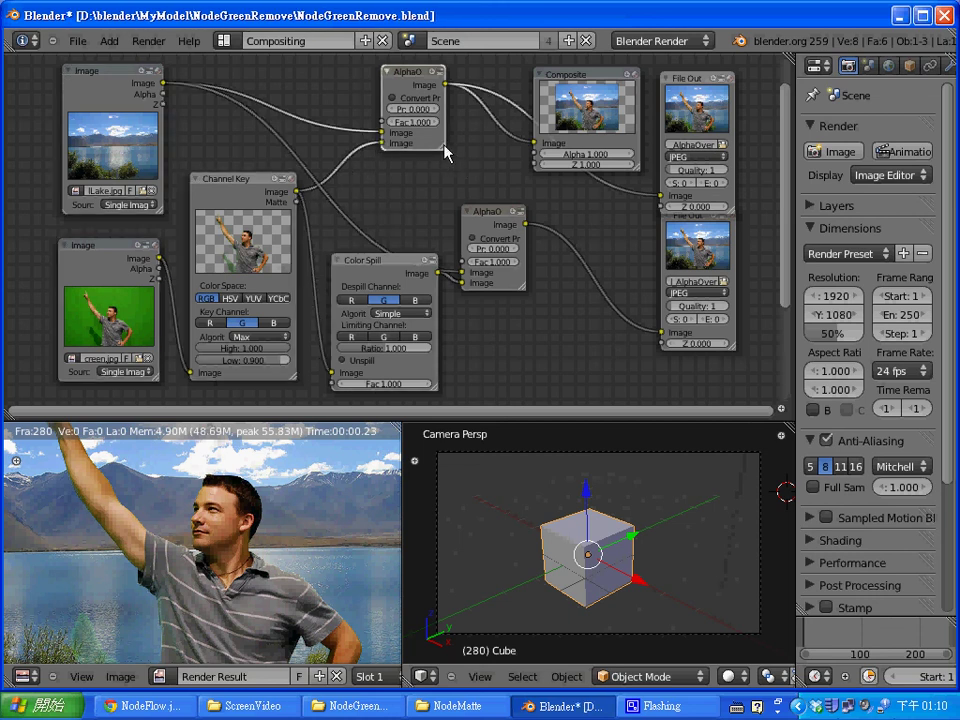
pyautogui.press('g')
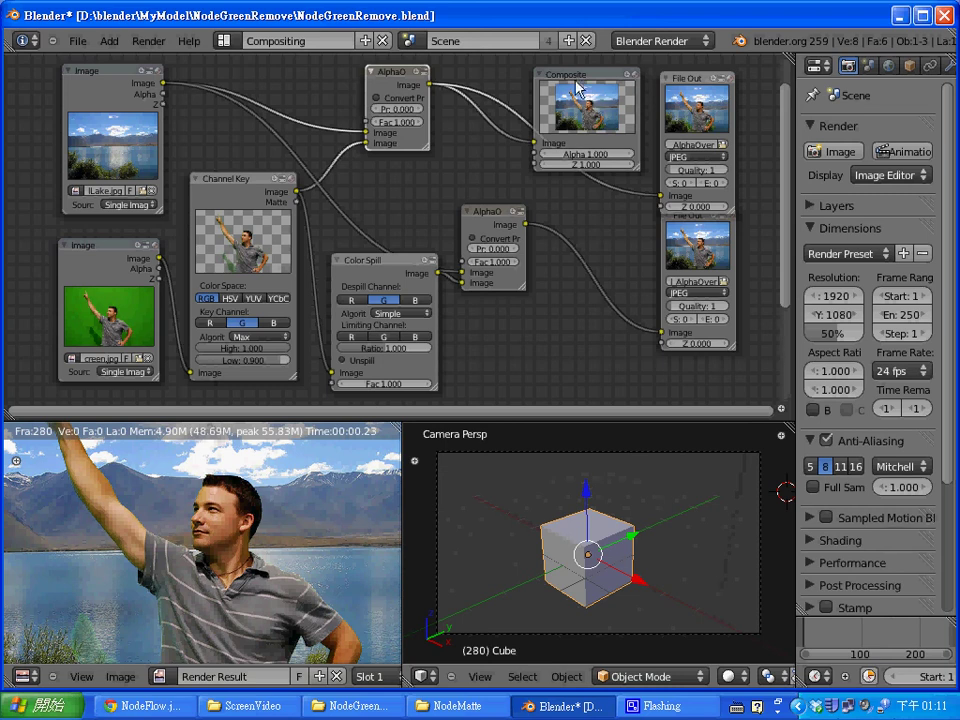
pyautogui.click(575, 84)
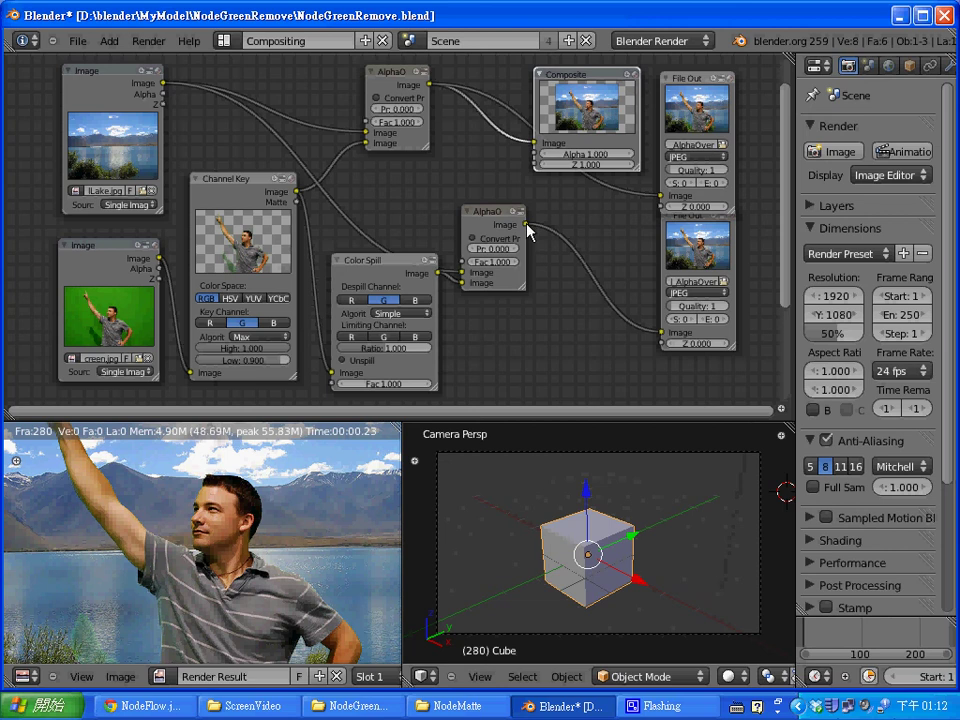
# - Cut the upper AlphaOver link and wire the lower AlphaOver's Image output into Composite's Image
pyautogui.moveTo(524, 226); pyautogui.dragTo(532, 145)
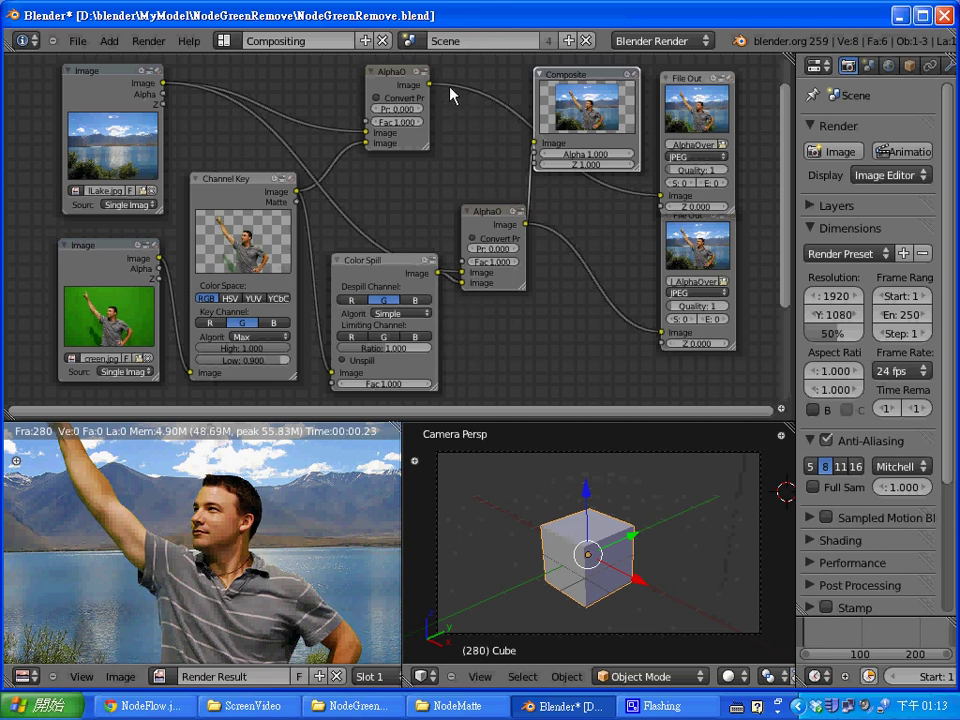
pyautogui.keyDown('ctrl'); pyautogui.moveTo(432, 88); pyautogui.dragTo(536, 143); pyautogui.keyUp('ctrl')
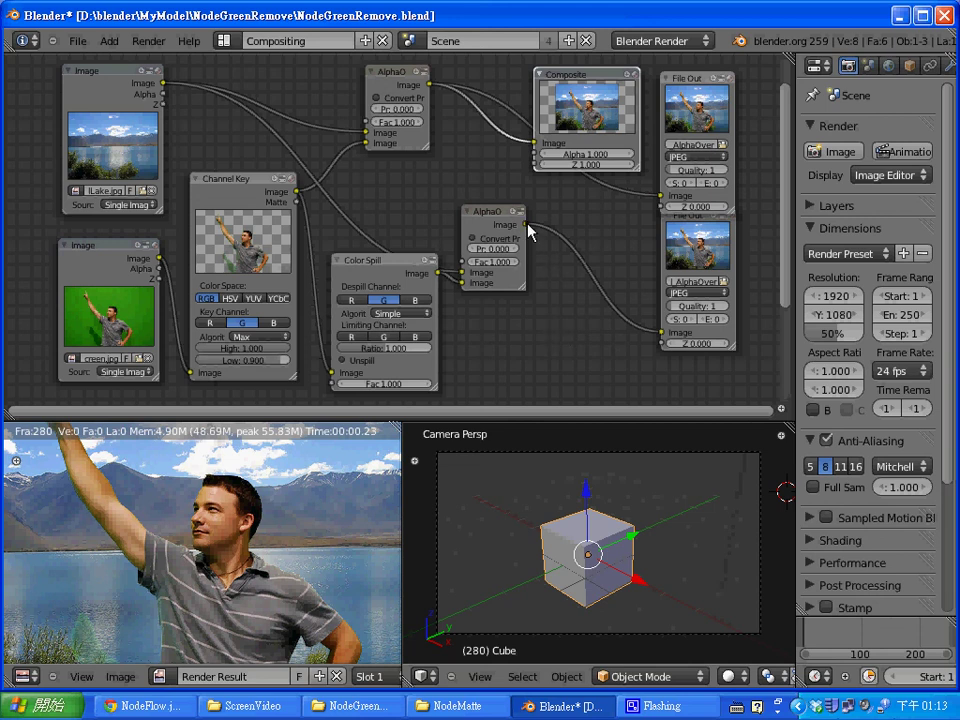
pyautogui.moveTo(526, 224); pyautogui.dragTo(531, 146)
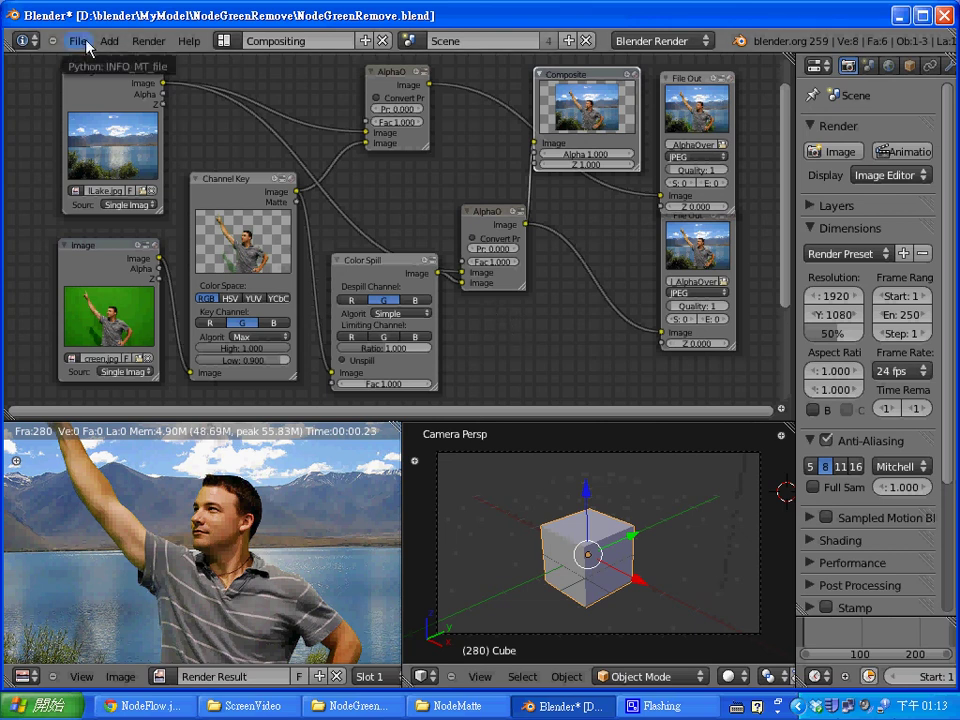
# - Drag the lower File Out node down clear of the upper one, leaving its file name unchanged
pyautogui.click(699, 88)
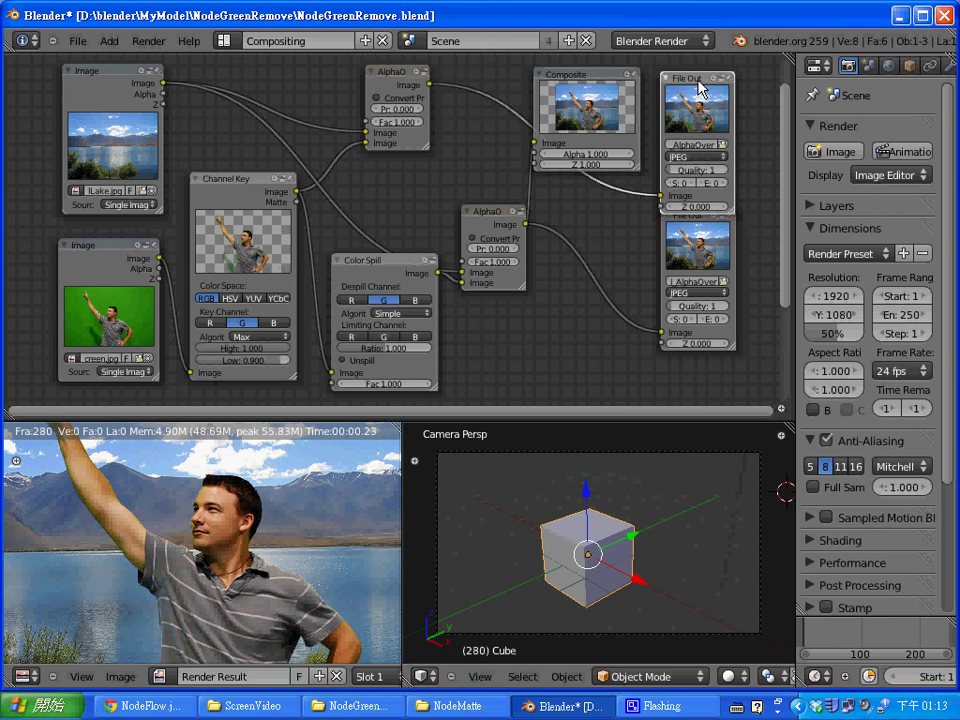
pyautogui.click(705, 218)
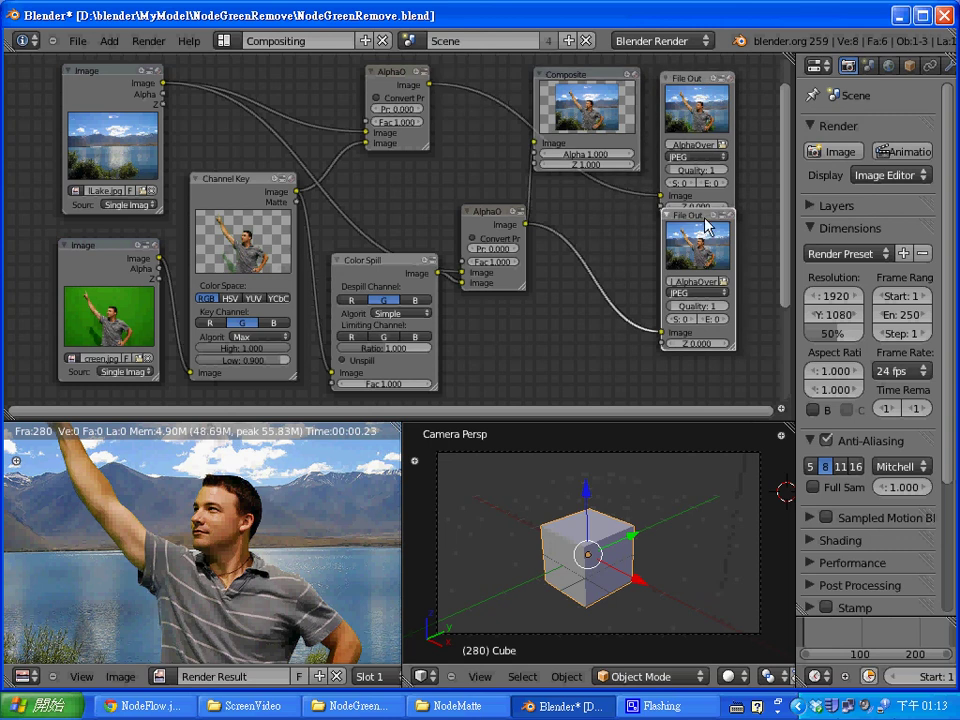
pyautogui.moveTo(705, 222); pyautogui.dragTo(700, 260)
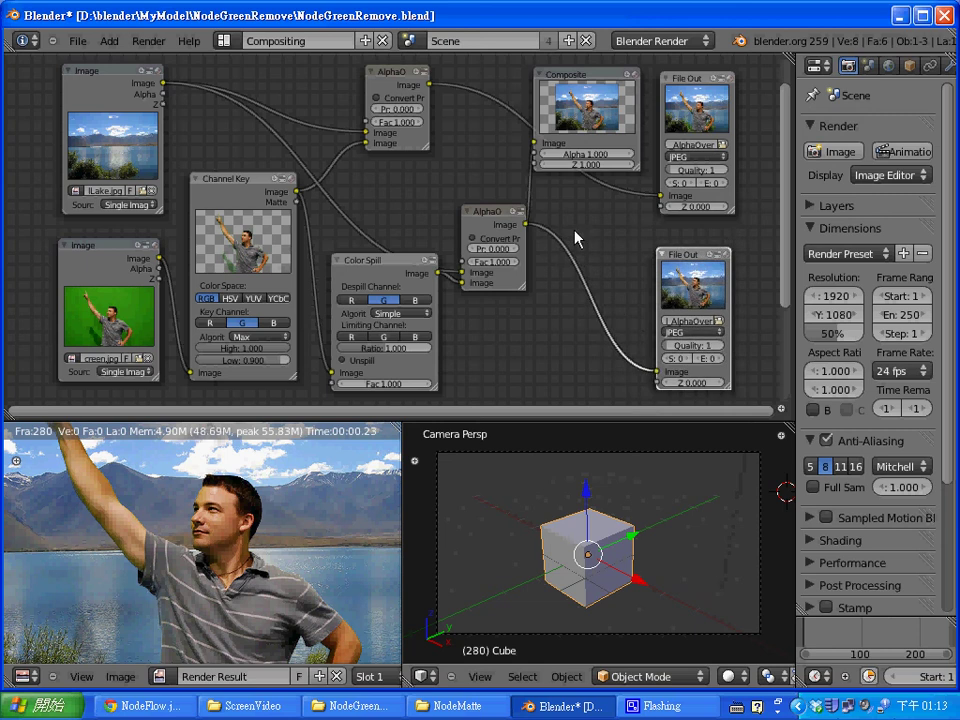
pyautogui.click(701, 146)
pyautogui.press('Return')
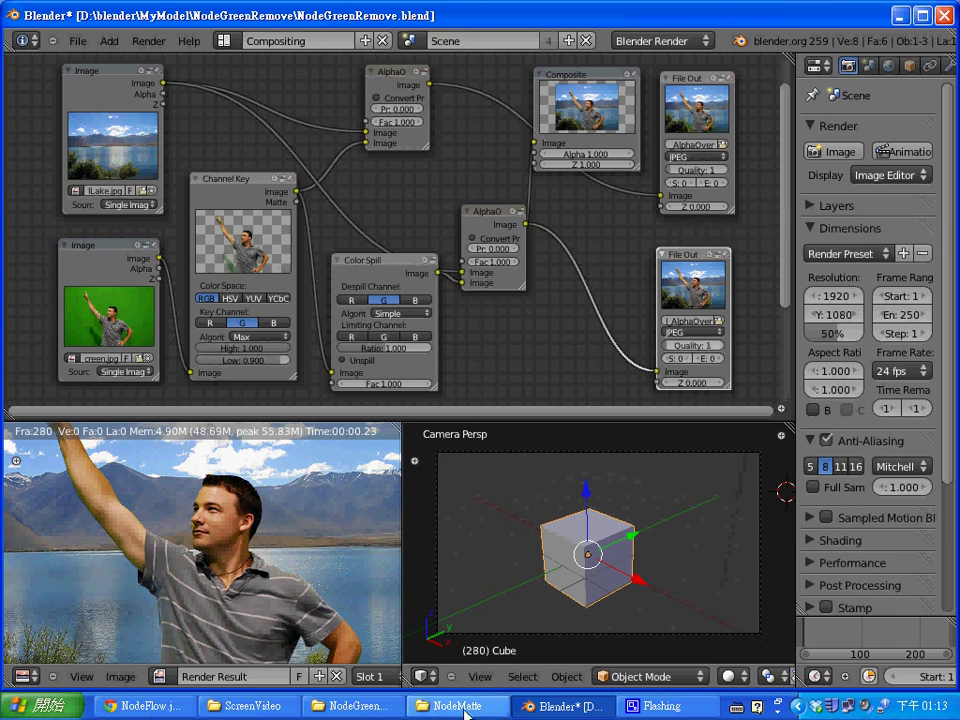
# - From the NodeGreenRemove folder, open ChannelKey_AlphaOver0280.jpg and ChannelKey_ColorSpill_AlphaOver0280.jpg in the viewer
pyautogui.click(362, 706)
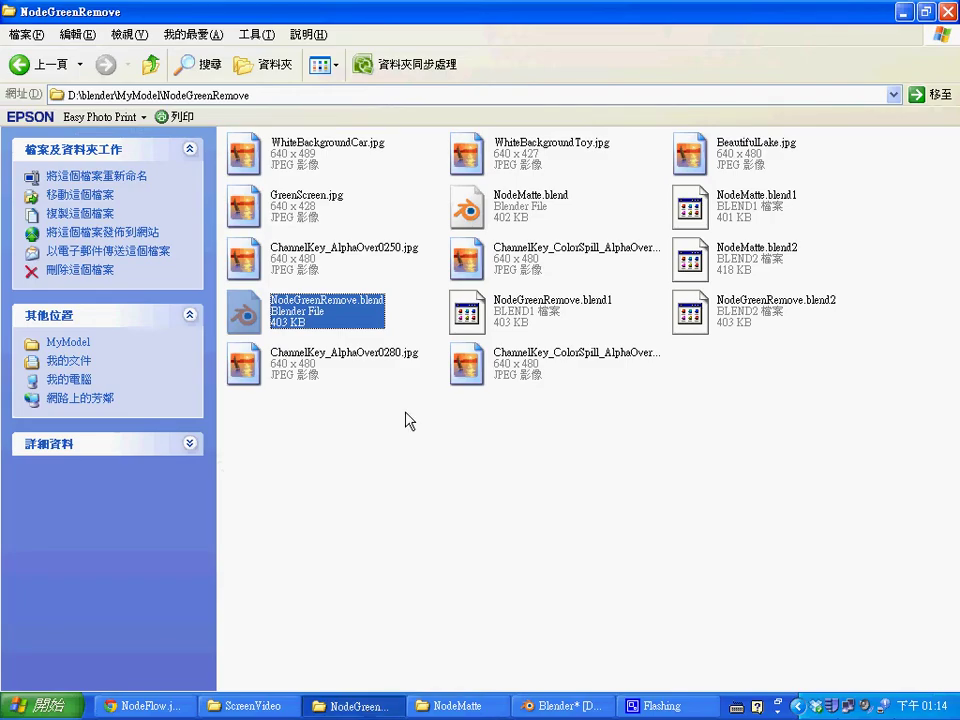
pyautogui.click(444, 426)
pyautogui.doubleClick(291, 378)
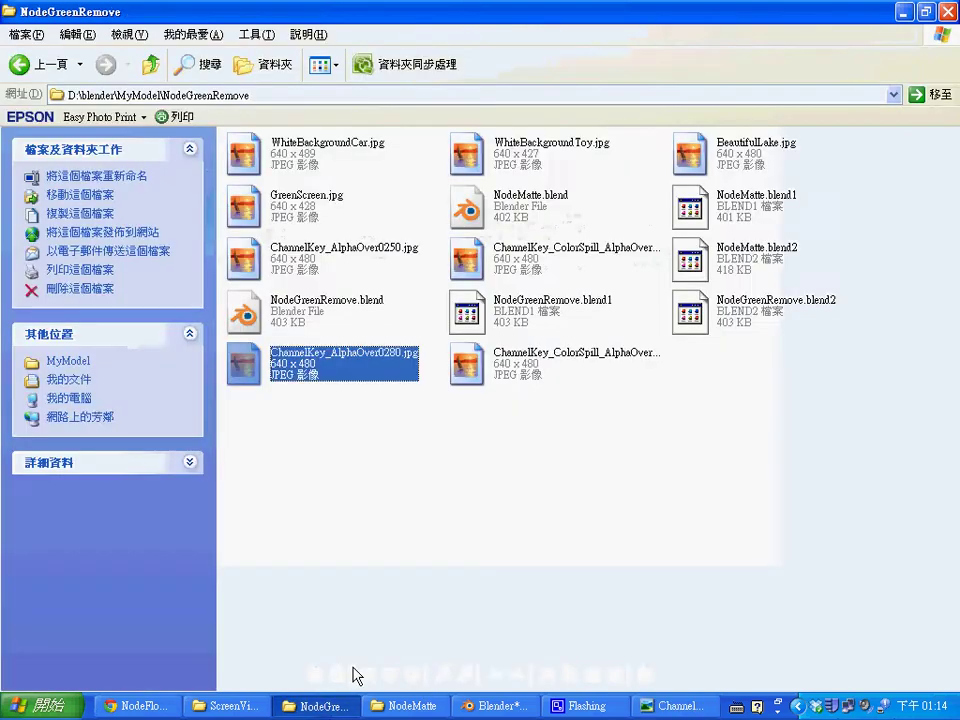
pyautogui.doubleClick(531, 377)
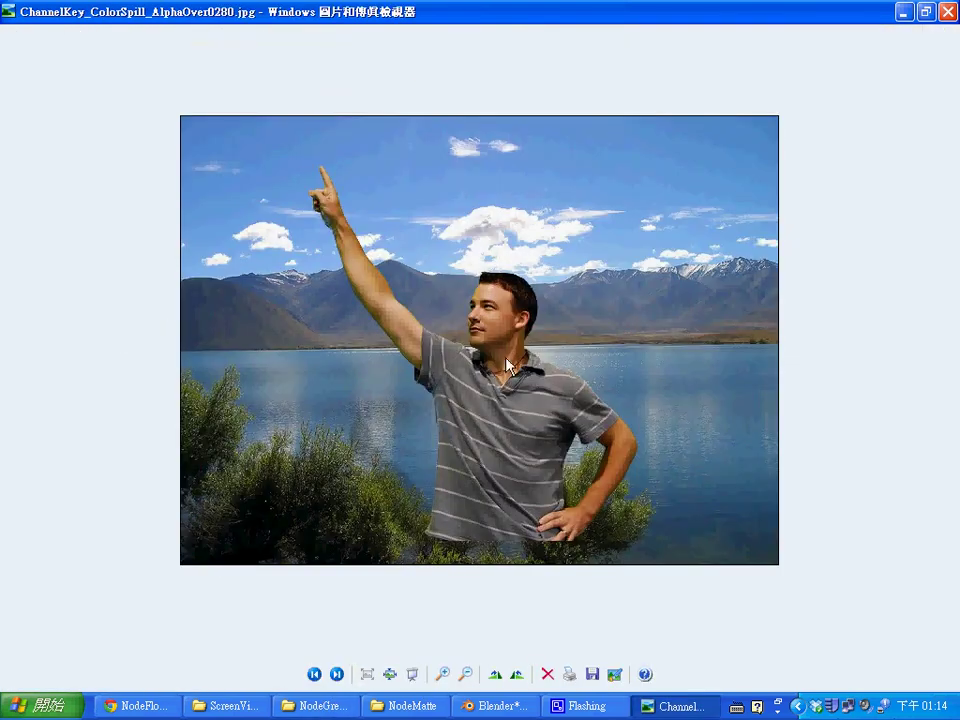
# - Shrink the viewer to a smaller window and open ChannelKey_AlphaOver0280.jpg for comparison
pyautogui.click(925, 11)
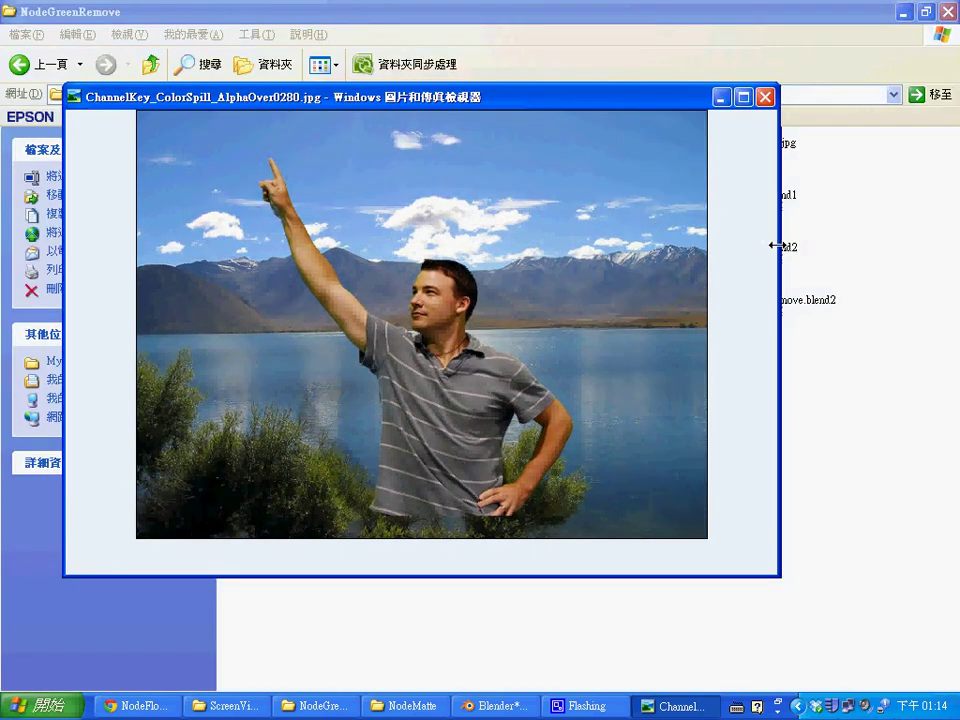
pyautogui.moveTo(779, 246); pyautogui.dragTo(616, 234)
pyautogui.moveTo(330, 97); pyautogui.dragTo(275, 26)
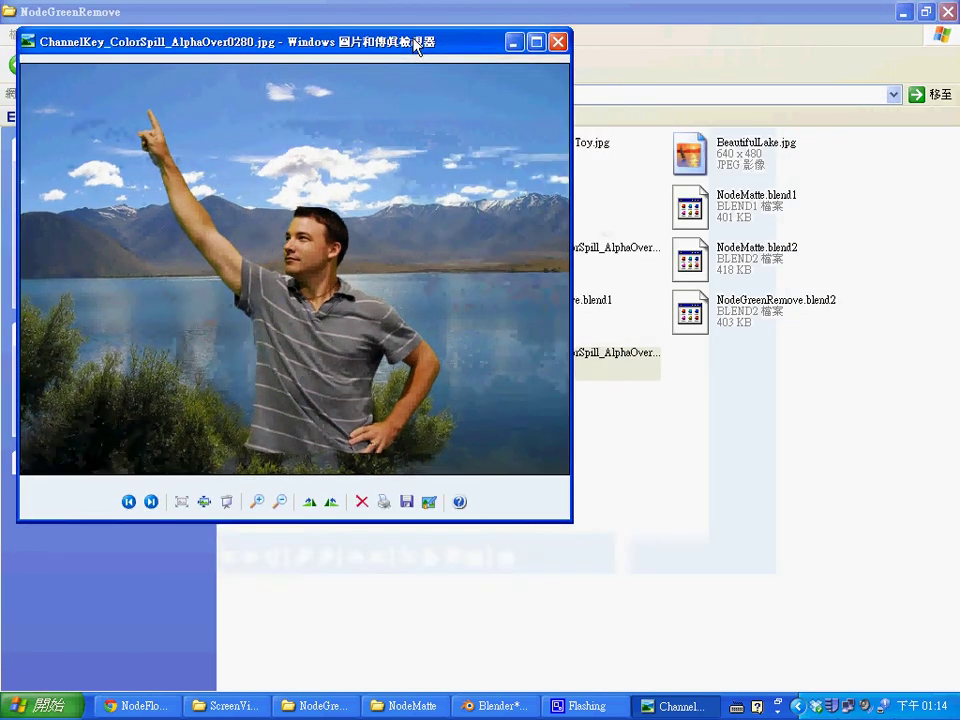
pyautogui.click(570, 536)
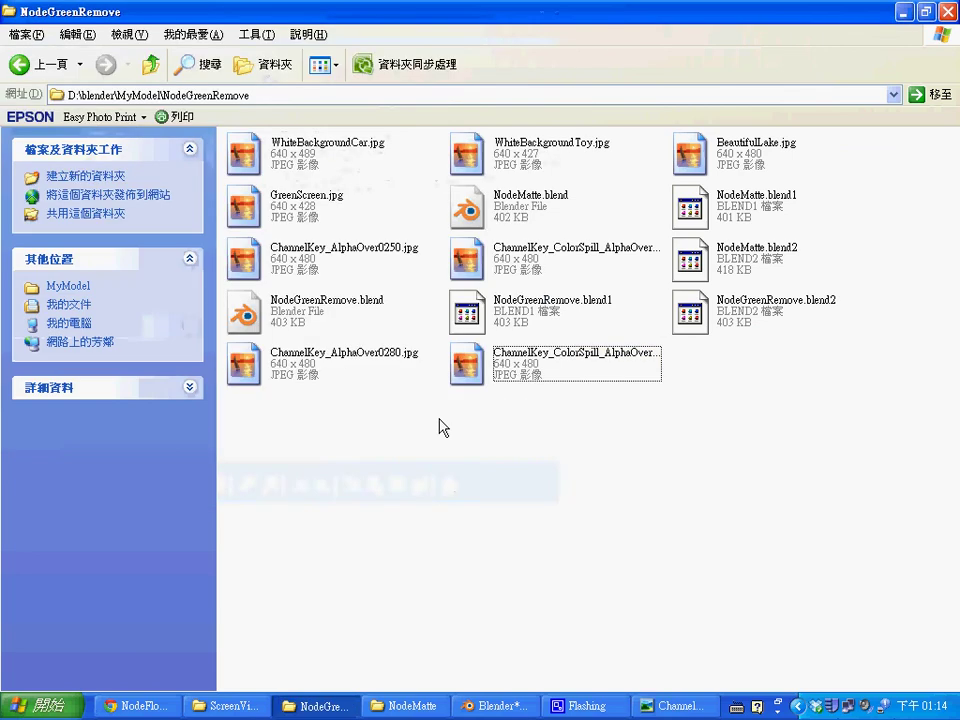
pyautogui.click(362, 378)
pyautogui.doubleClick(362, 378)
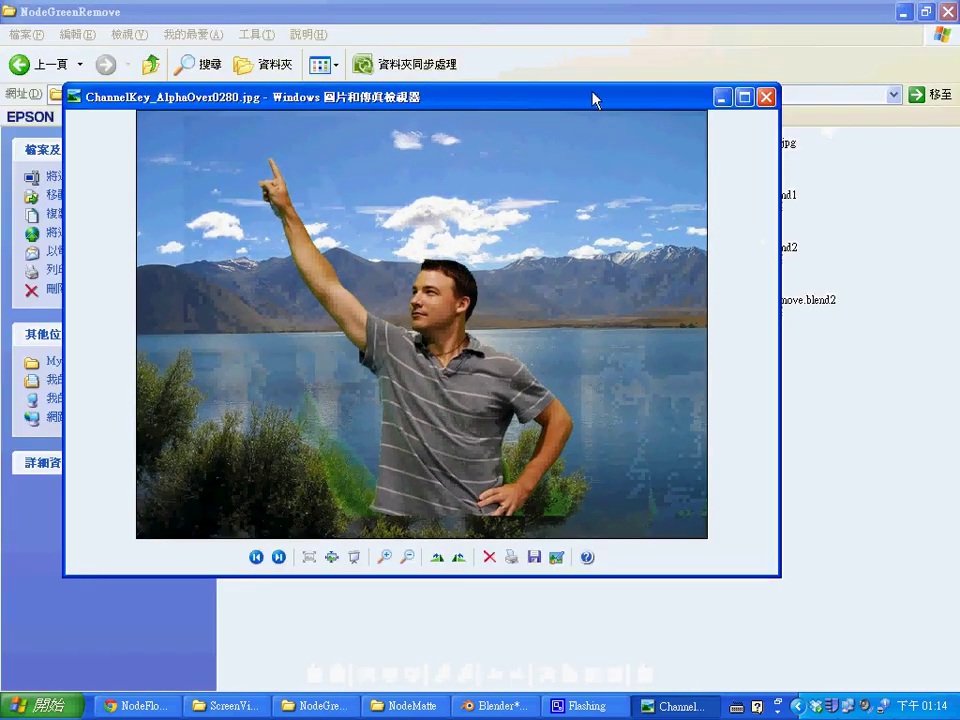
# - Compare the viewer image beside Blender's render result, then close the viewer
pyautogui.moveTo(593, 98); pyautogui.dragTo(793, 141)
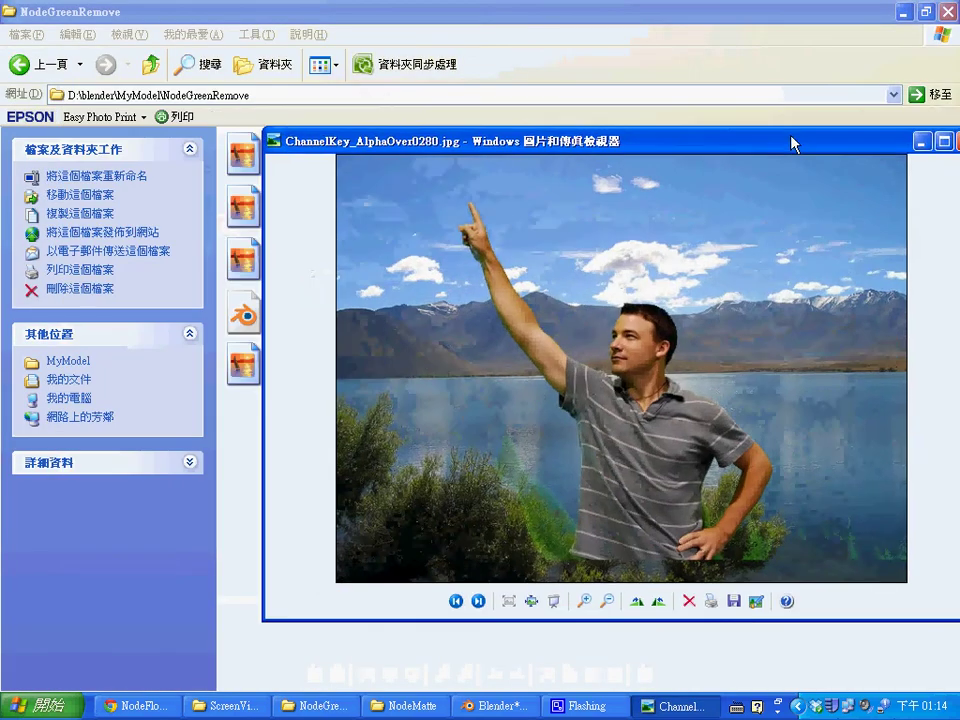
pyautogui.click(906, 13)
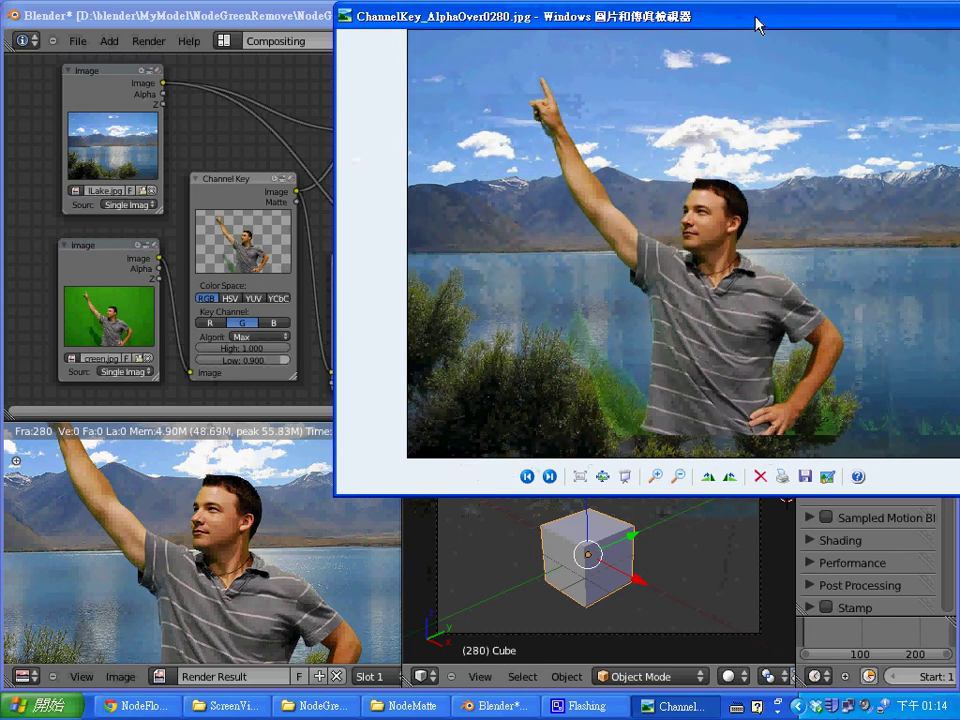
pyautogui.moveTo(683, 158); pyautogui.dragTo(753, 32)
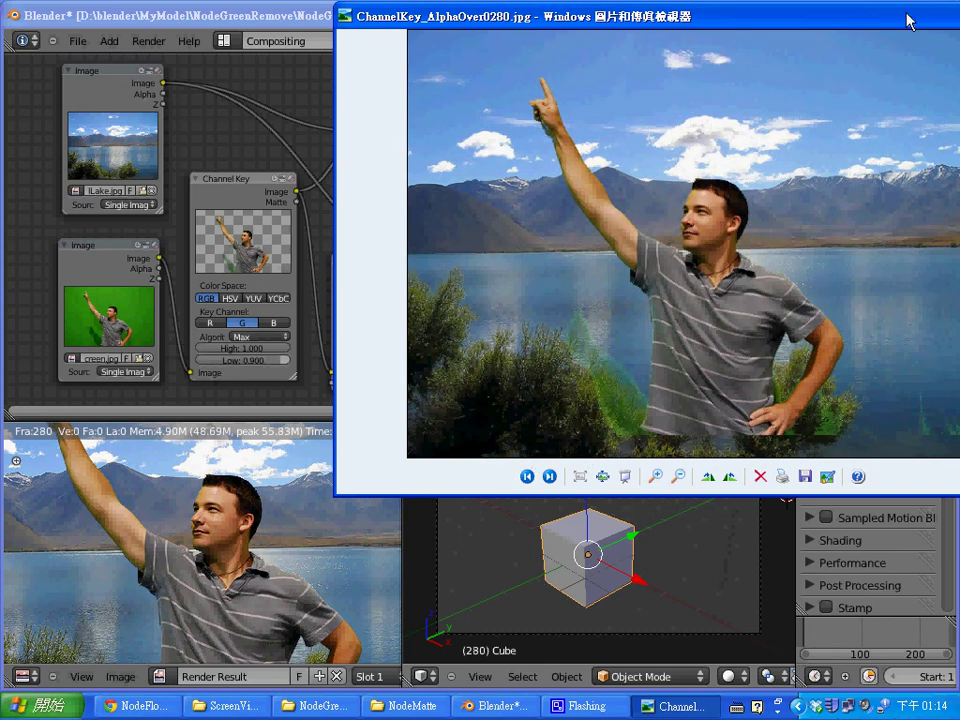
pyautogui.moveTo(915, 16); pyautogui.dragTo(827, 73)
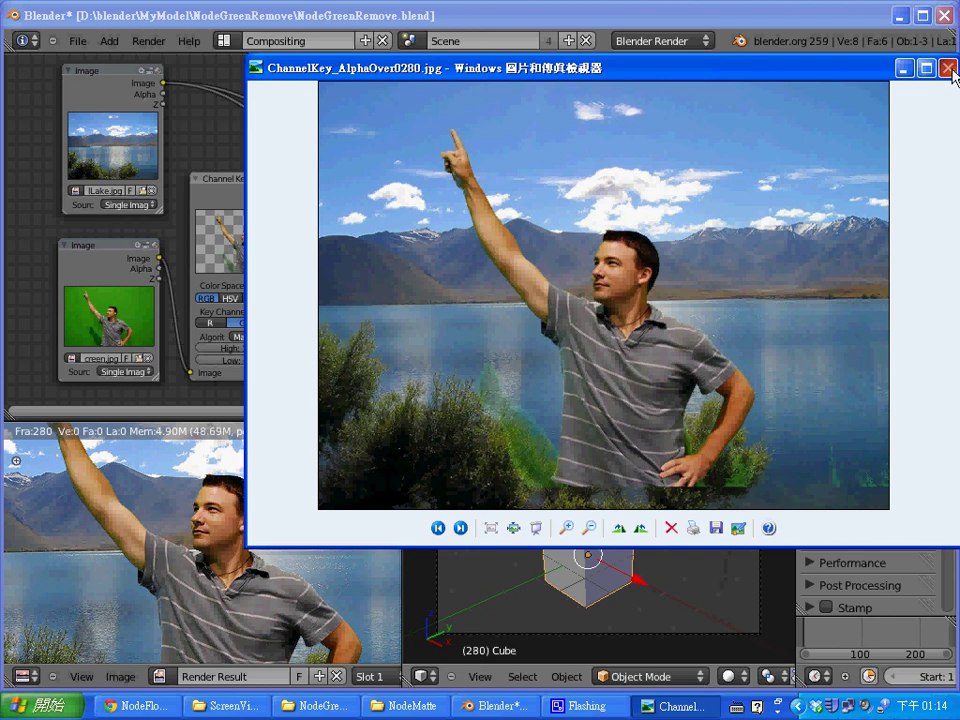
pyautogui.click(949, 68)
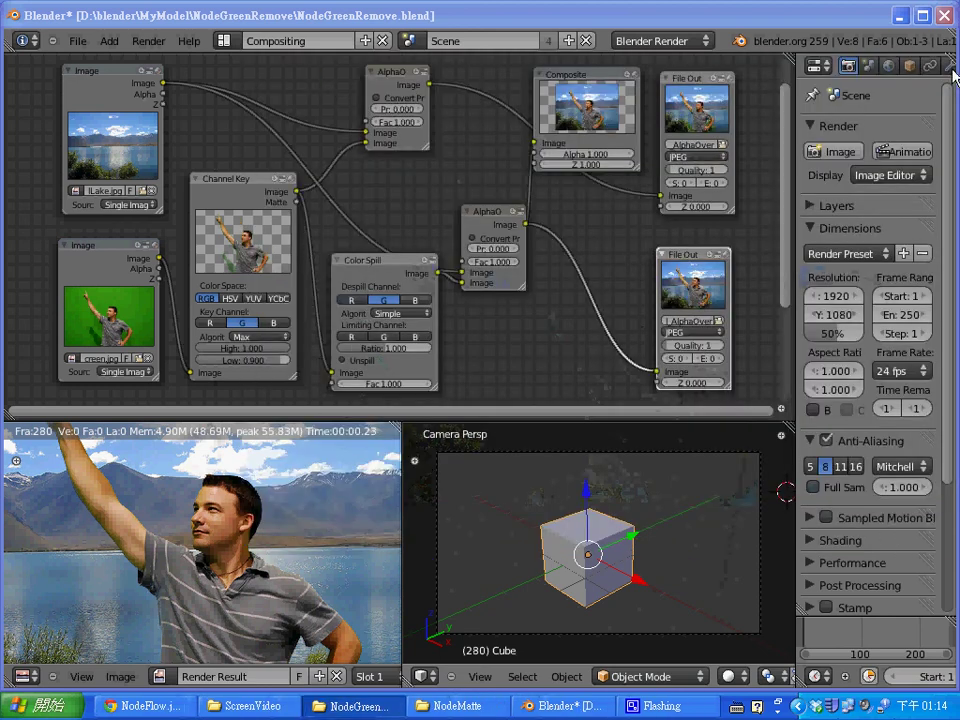